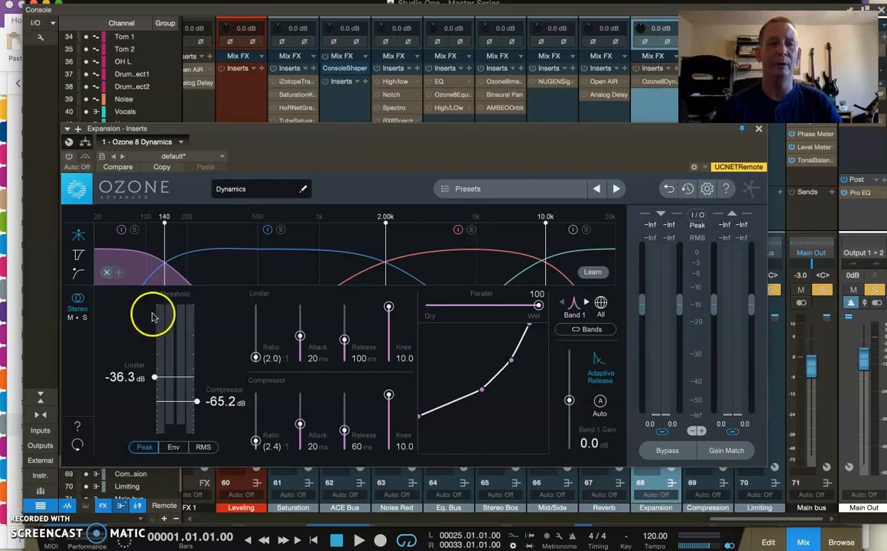
# Step: Shape Band 1's dynamics curve at its upper end to give a limiter expansion ratio of (2.0):1
pyautogui.moveTo(398, 131); pyautogui.dragTo(432, 135)
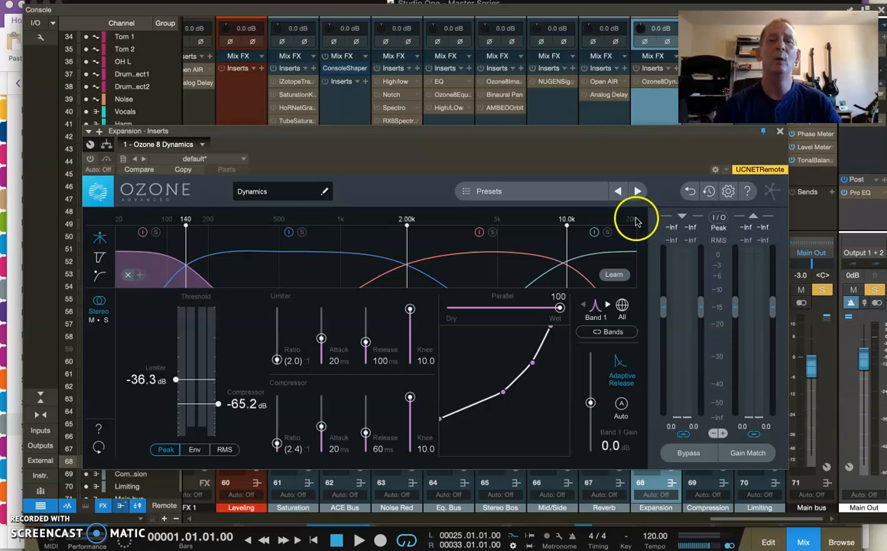
pyautogui.moveTo(499, 135); pyautogui.dragTo(512, 135)
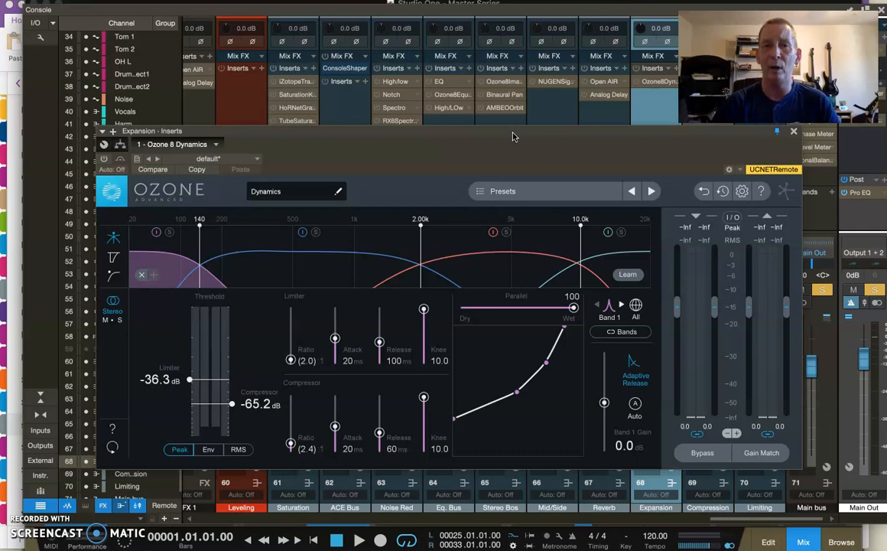
pyautogui.moveTo(472, 389); pyautogui.dragTo(564, 347)
pyautogui.click(546, 362)
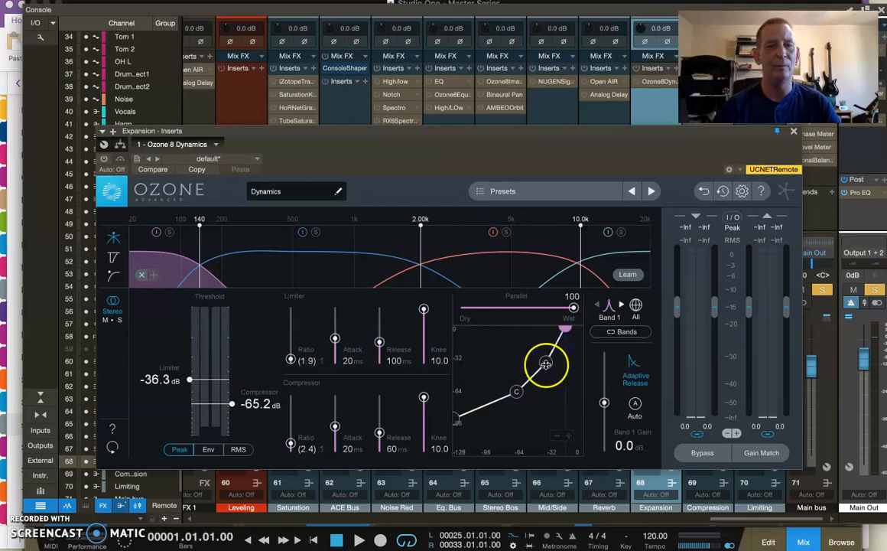
pyautogui.click(563, 330)
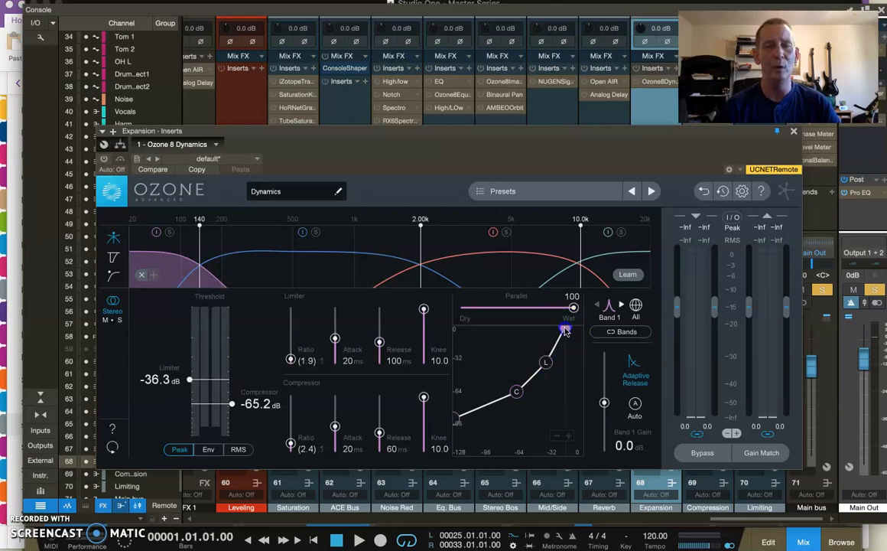
pyautogui.moveTo(565, 331); pyautogui.dragTo(563, 337)
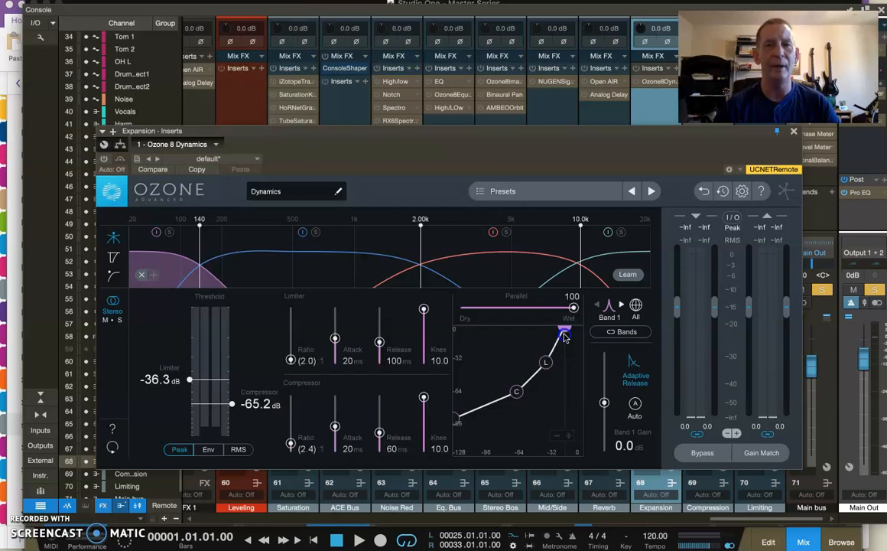
# Step: Ease the upper end of Band 1's dynamics curve to a limiter ratio of (1.6):1
pyautogui.moveTo(564, 338)
pyautogui.mouseDown()
pyautogui.moveTo(579, 345)
pyautogui.moveTo(567, 330)
pyautogui.mouseUp()
pyautogui.click(551, 362)
pyautogui.click(579, 331)
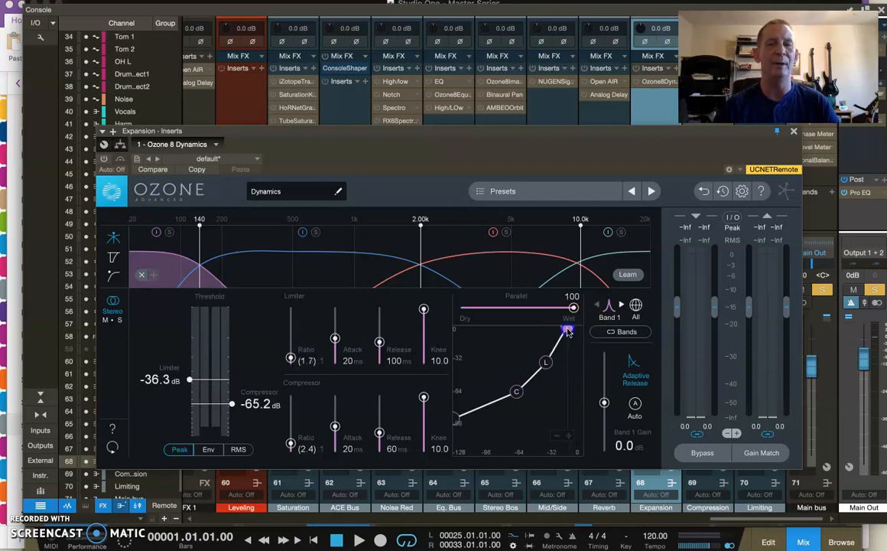
pyautogui.click(547, 363)
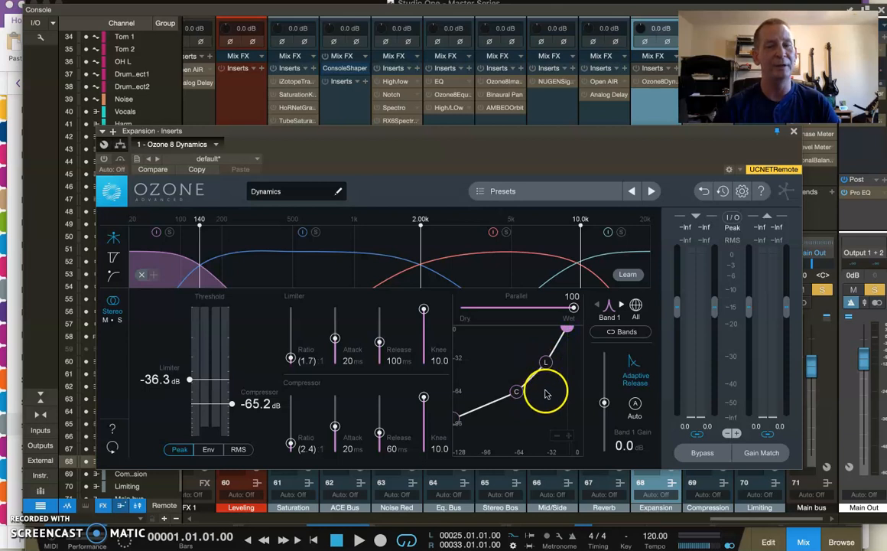
pyautogui.click(566, 329)
pyautogui.moveTo(566, 329); pyautogui.dragTo(568, 333)
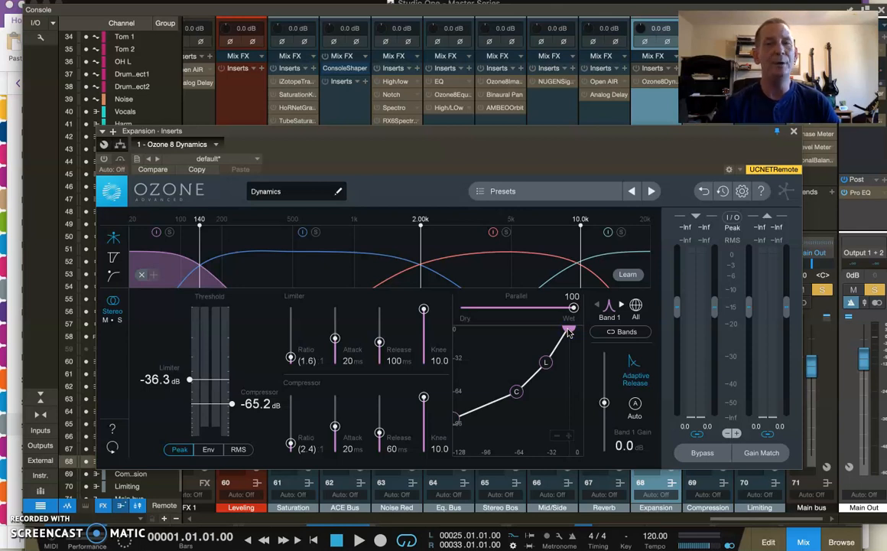
pyautogui.moveTo(568, 333); pyautogui.dragTo(544, 365)
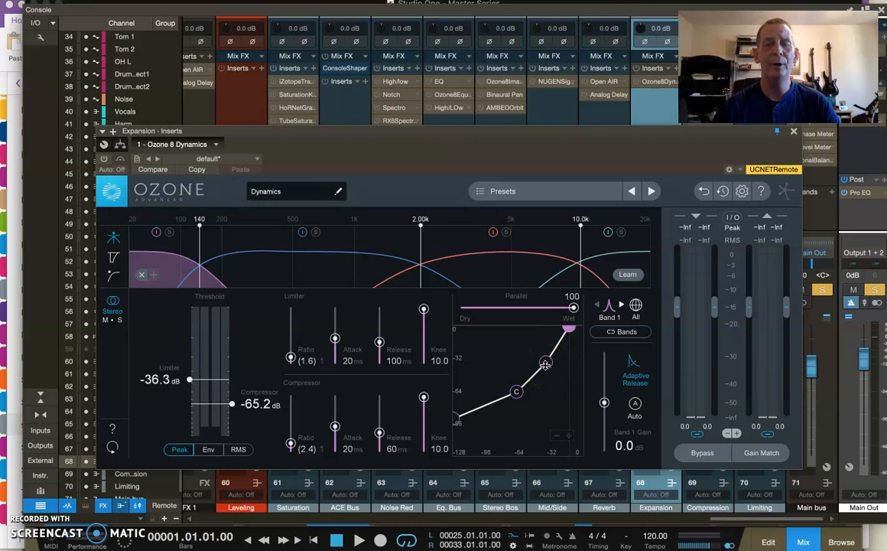
pyautogui.click(545, 365)
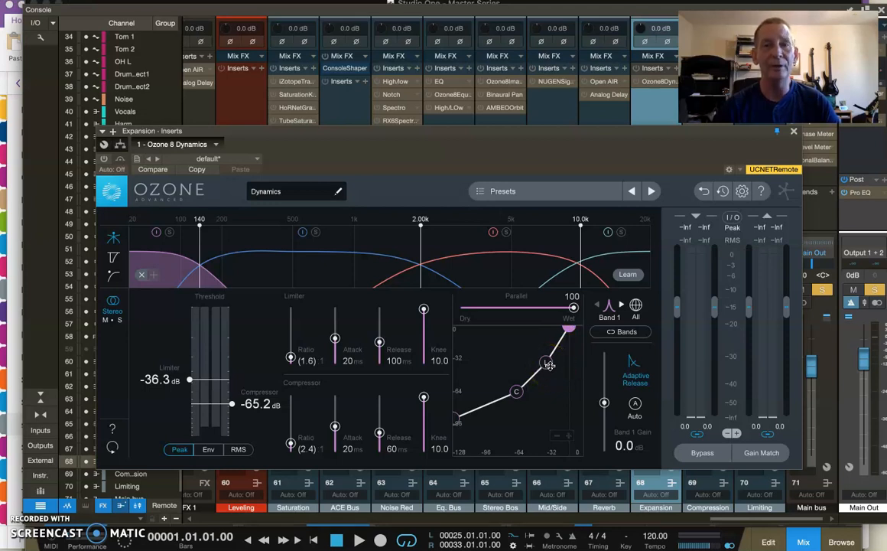
# Step: Try gentler expansion above Band 1's limiter point, varying the limiter ratio between (1.3):1 and (1.6):1 and ending at (1.4):1
pyautogui.moveTo(570, 329)
pyautogui.mouseDown()
pyautogui.moveTo(568, 317)
pyautogui.moveTo(577, 336)
pyautogui.mouseUp()
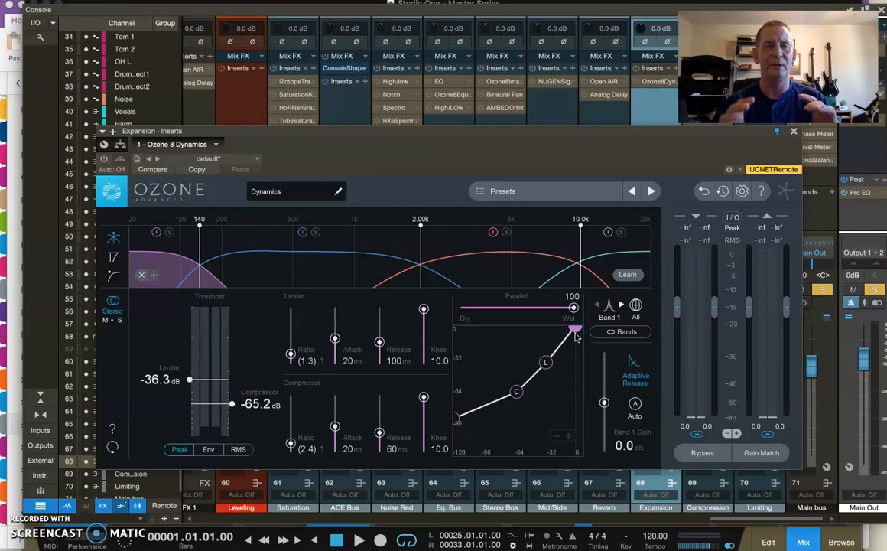
pyautogui.moveTo(576, 332); pyautogui.dragTo(570, 333)
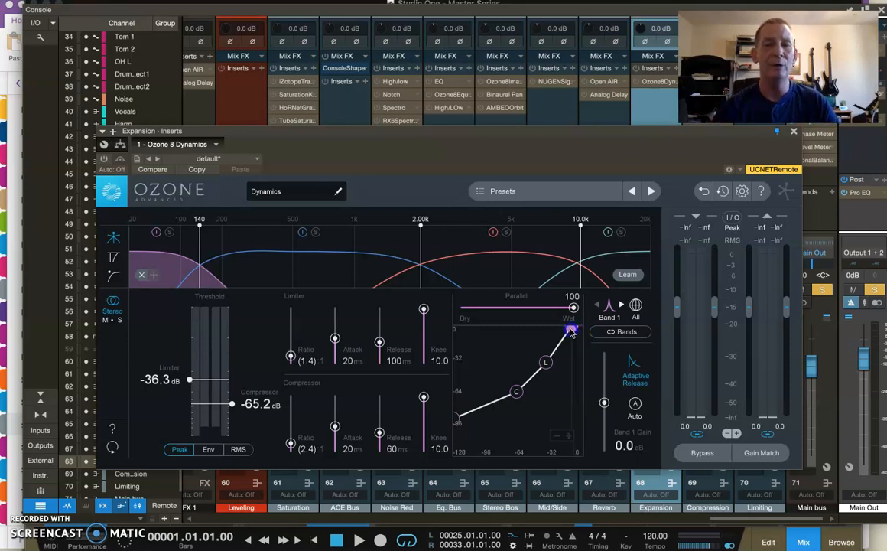
pyautogui.click(547, 363)
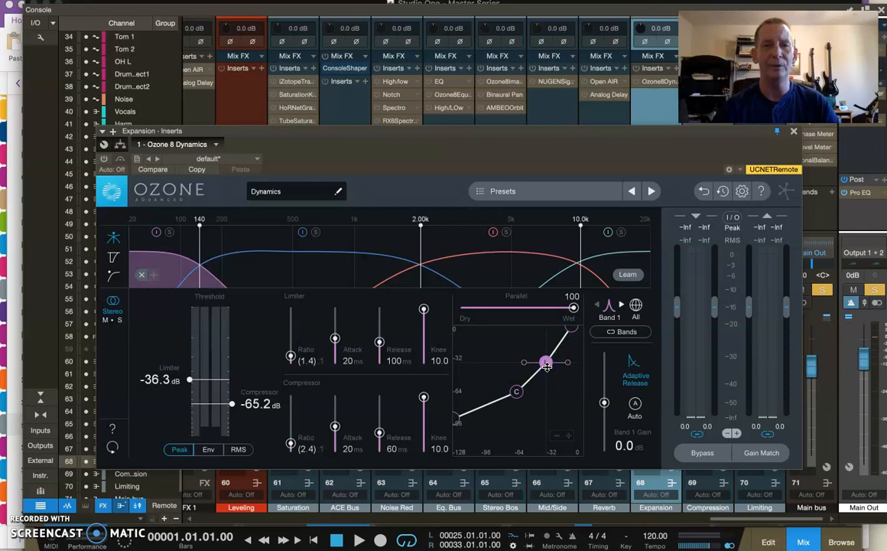
pyautogui.moveTo(547, 364); pyautogui.dragTo(570, 334)
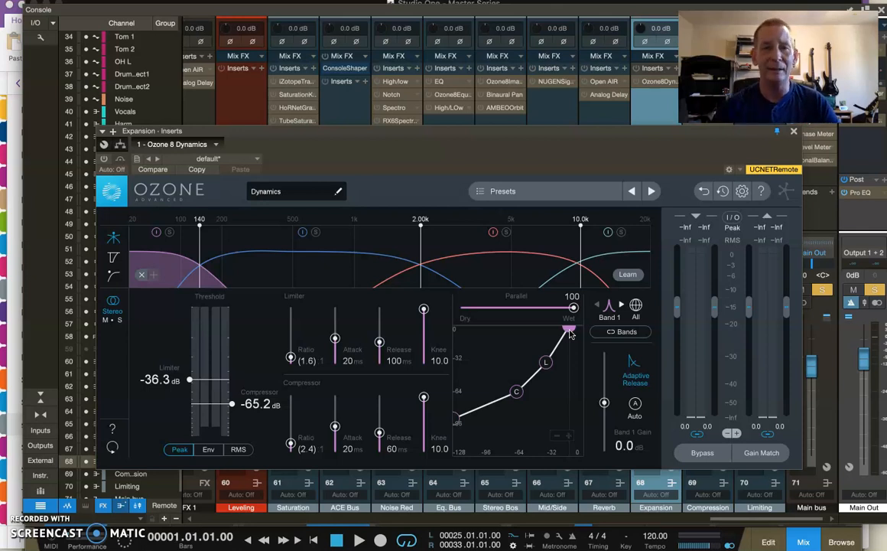
pyautogui.moveTo(570, 334); pyautogui.dragTo(571, 334)
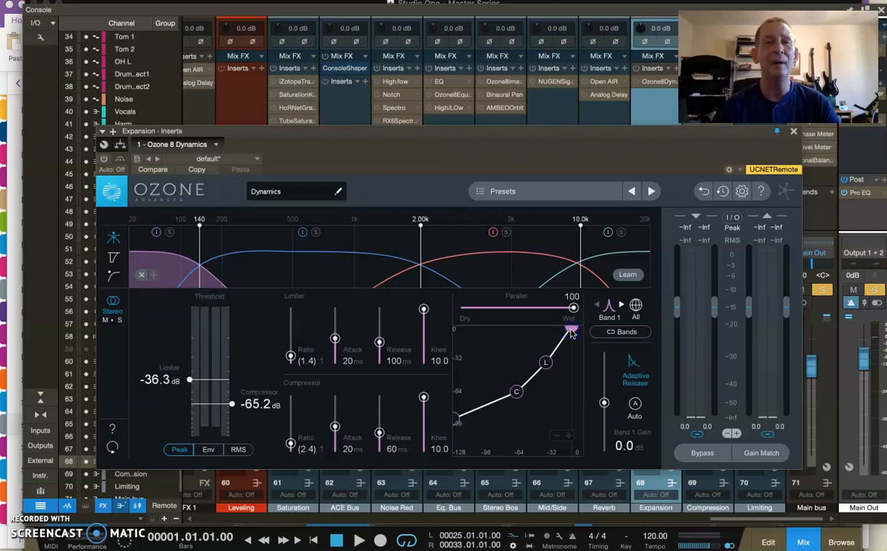
# Step: Fine-tune the upper end of Band 1's dynamics curve to a limiter ratio of (1.3):1
pyautogui.moveTo(572, 334); pyautogui.dragTo(574, 335)
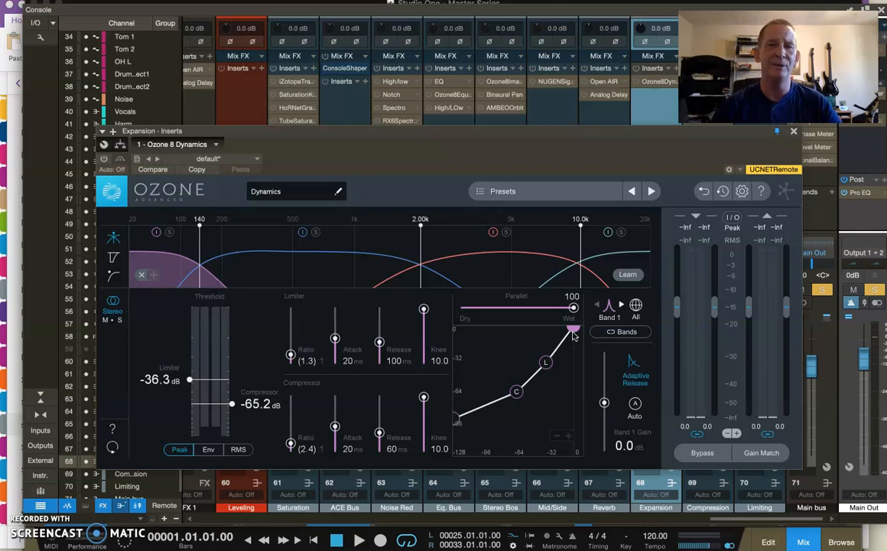
pyautogui.moveTo(572, 331); pyautogui.dragTo(575, 331)
pyautogui.click(549, 362)
pyautogui.click(573, 329)
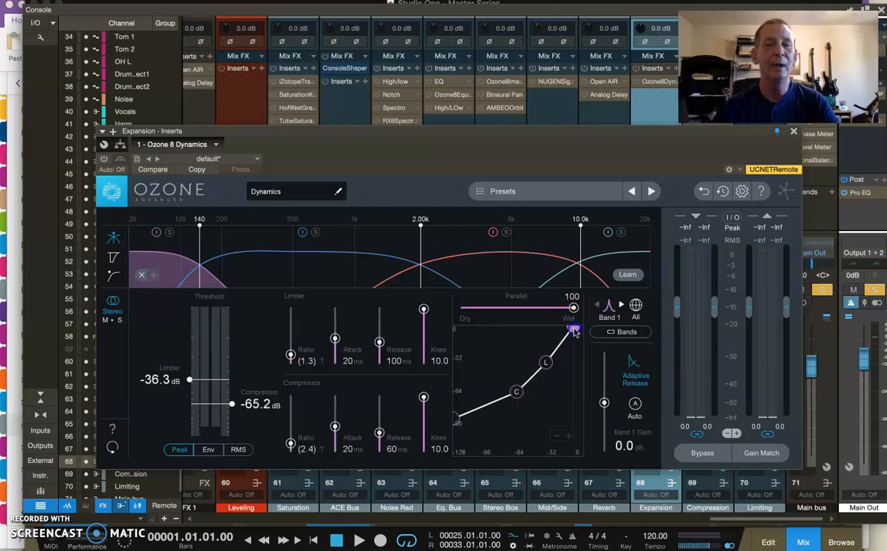
pyautogui.moveTo(575, 331); pyautogui.dragTo(575, 331)
# Step: Lower Band 1's limiter threshold on the curve to -41.8 dB and keep the limiter ratio at (1.3):1
pyautogui.click(544, 363)
pyautogui.moveTo(545, 367)
pyautogui.mouseDown()
pyautogui.moveTo(531, 373)
pyautogui.moveTo(540, 371)
pyautogui.mouseUp()
pyautogui.moveTo(573, 329); pyautogui.dragTo(575, 331)
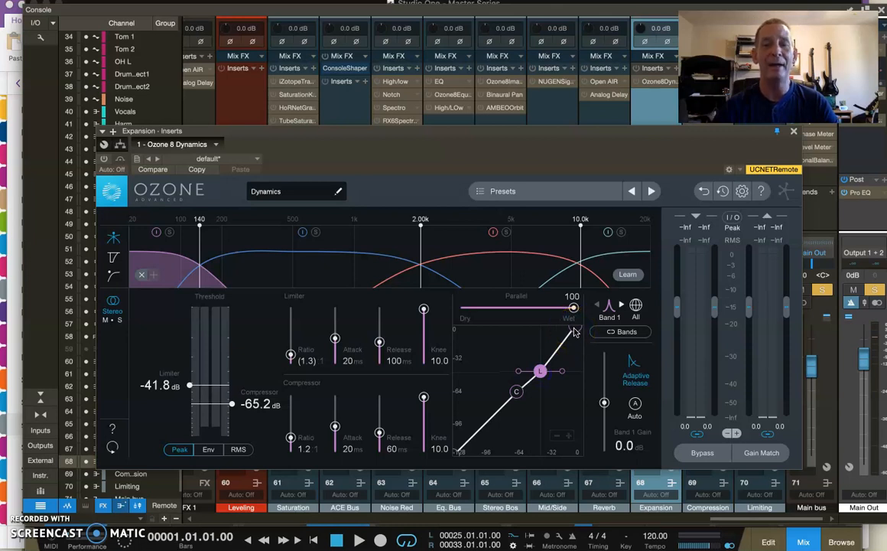
pyautogui.moveTo(576, 332); pyautogui.dragTo(574, 332)
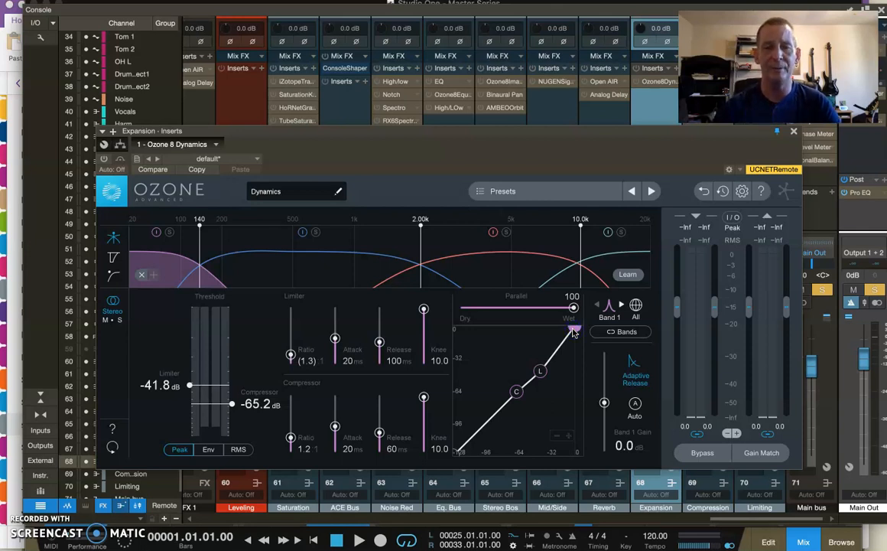
# Step: Adjust the lower end of Band 1's dynamics curve to a compressor ratio of (1.5):1
pyautogui.moveTo(459, 451); pyautogui.dragTo(461, 426)
pyautogui.click(517, 392)
pyautogui.click(517, 392)
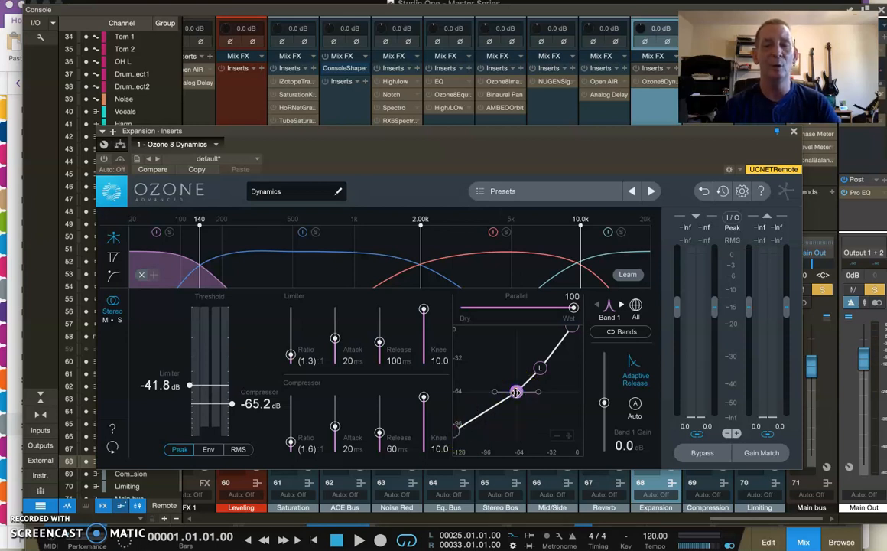
pyautogui.moveTo(471, 417); pyautogui.dragTo(457, 440)
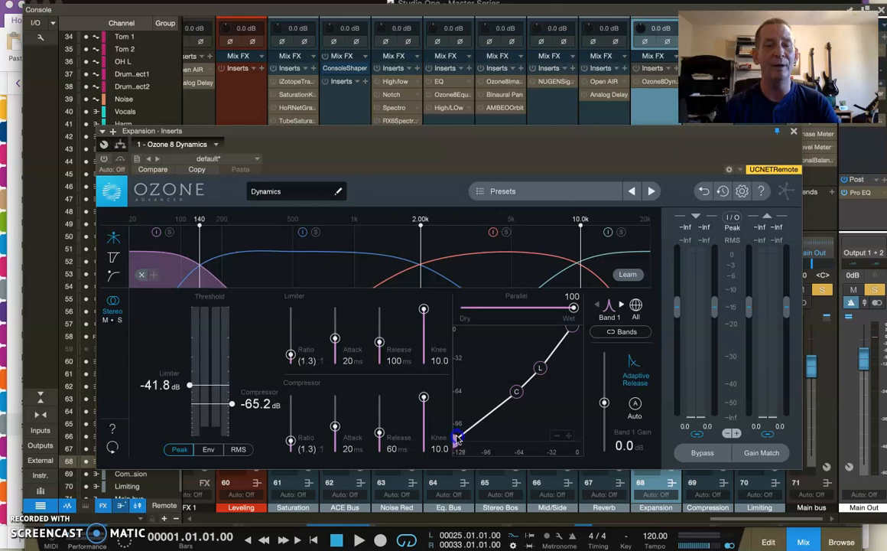
pyautogui.moveTo(457, 440); pyautogui.dragTo(458, 431)
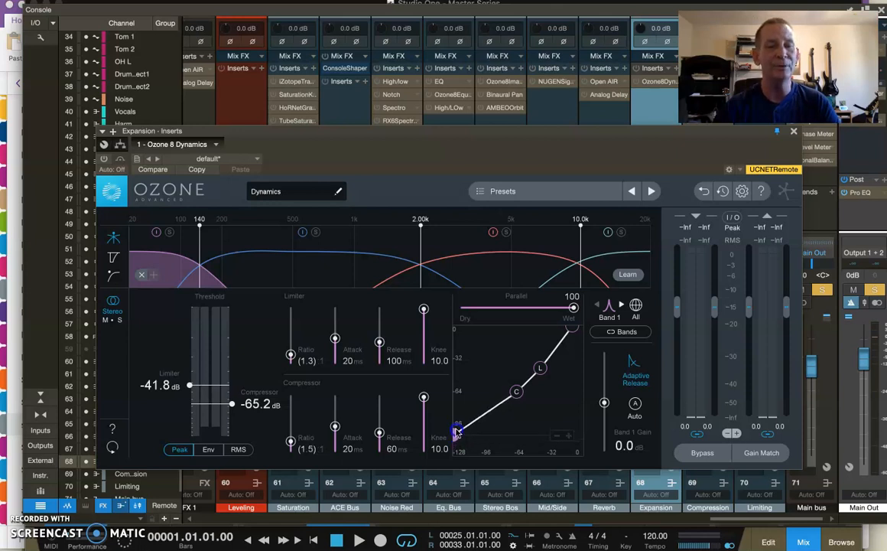
# Step: Lower Band 1's compressor threshold to -74.5 dB and set the compressor ratio to (1.3):1
pyautogui.click(518, 389)
pyautogui.moveTo(519, 388); pyautogui.dragTo(505, 400)
pyautogui.moveTo(456, 434); pyautogui.dragTo(459, 459)
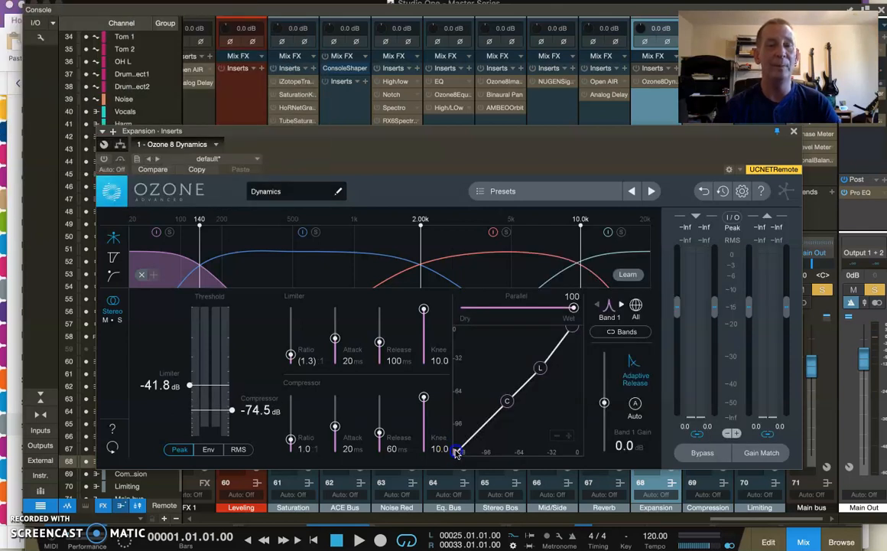
pyautogui.moveTo(457, 452); pyautogui.dragTo(456, 429)
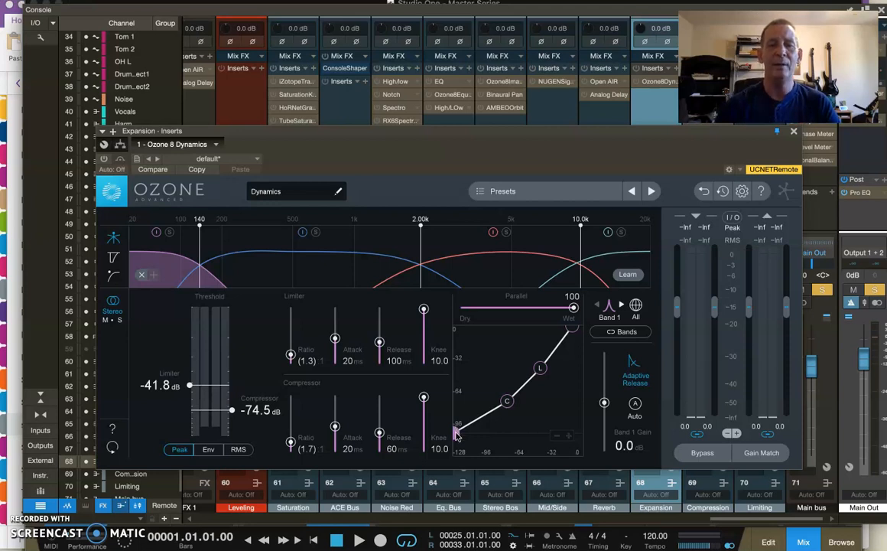
pyautogui.moveTo(457, 430); pyautogui.dragTo(456, 438)
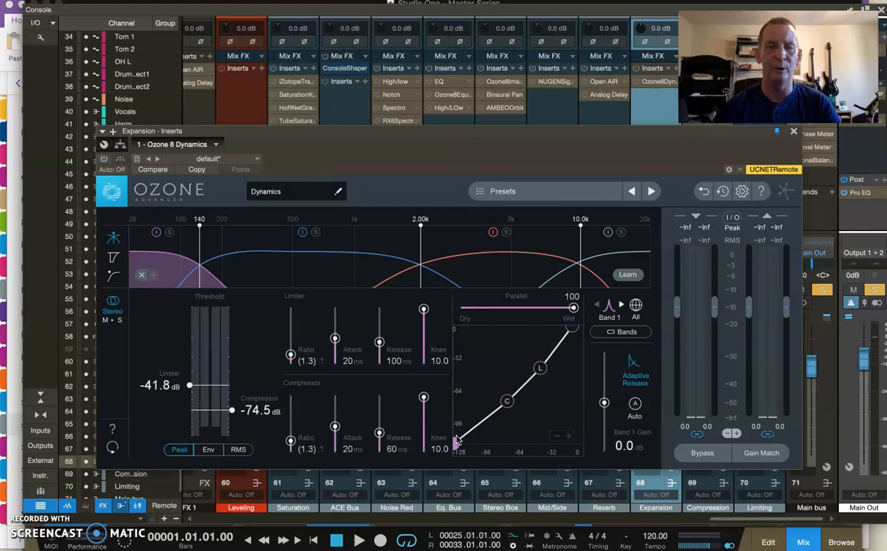
# Step: Set Band 1's limiter threshold to -41.2 dB and restore the compressor ratio to (1.3):1 at the curve's lower end
pyautogui.moveTo(524, 377); pyautogui.dragTo(571, 331)
pyautogui.moveTo(539, 369); pyautogui.dragTo(539, 370)
pyautogui.moveTo(568, 335); pyautogui.dragTo(573, 331)
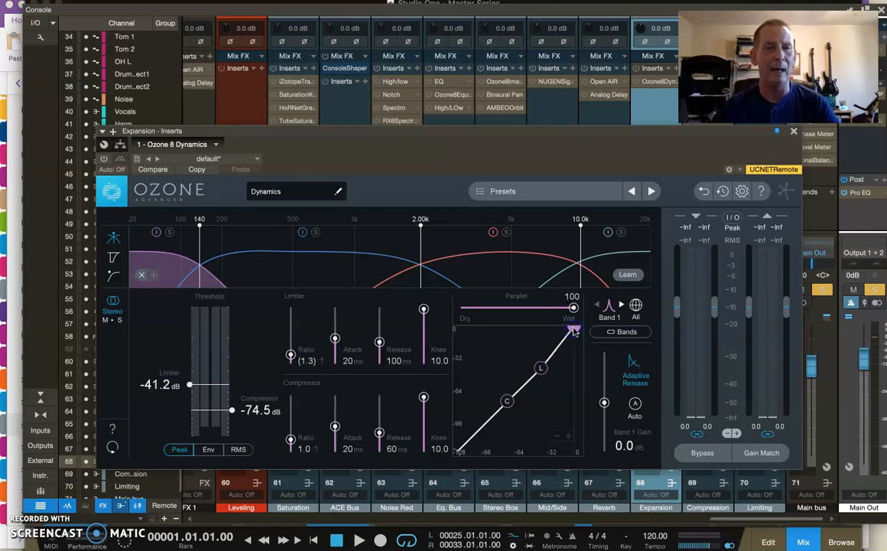
pyautogui.click(457, 449)
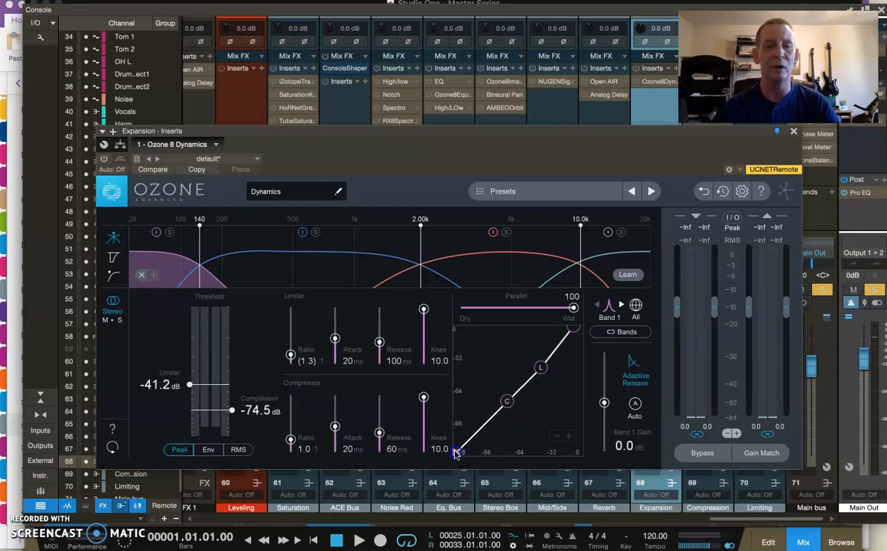
pyautogui.moveTo(458, 451); pyautogui.dragTo(461, 433)
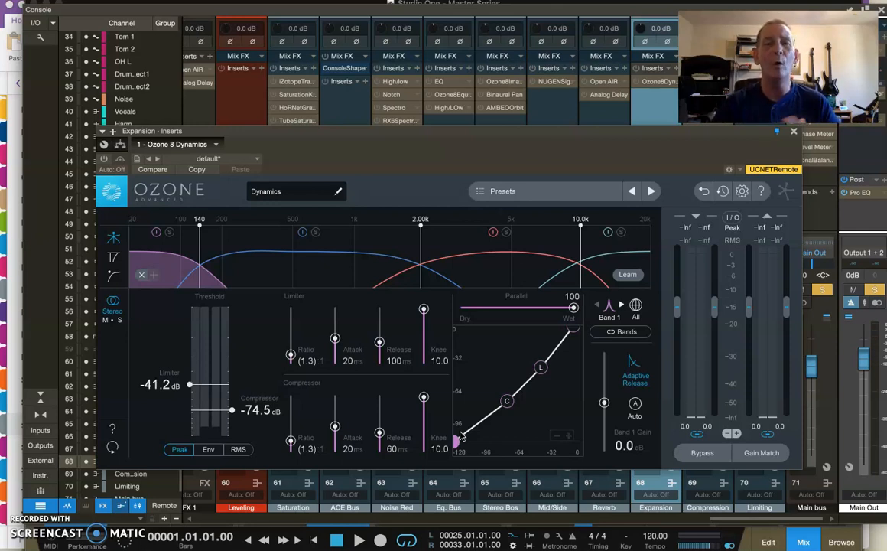
# Step: Activate the Ozone 8 Dynamics insert on the Expansion channel and toggle its bypass on and off, leaving processing enabled
pyautogui.click(555, 128)
pyautogui.click(572, 327)
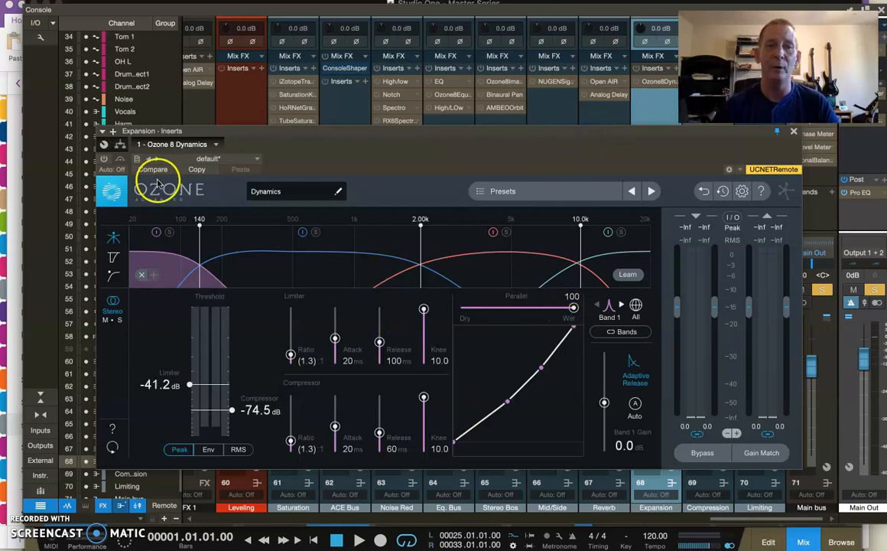
pyautogui.click(119, 161)
pyautogui.click(120, 161)
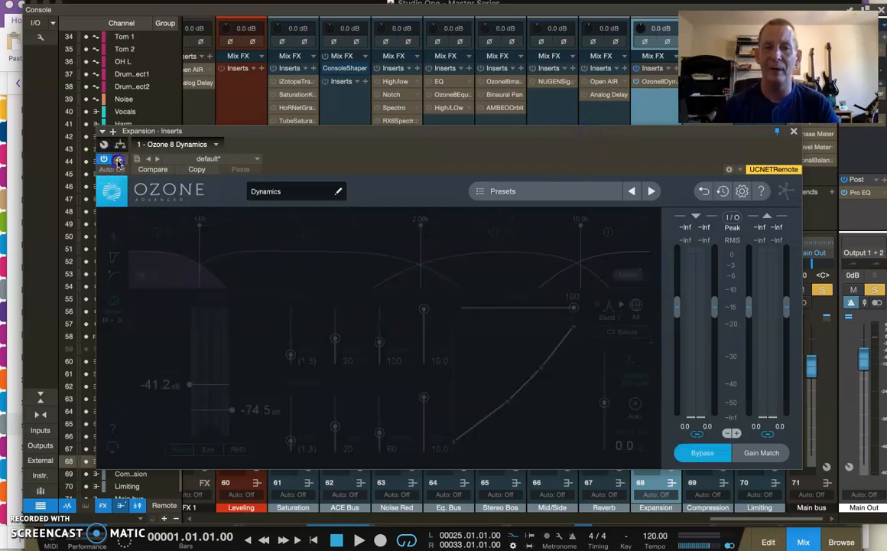
pyautogui.click(119, 160)
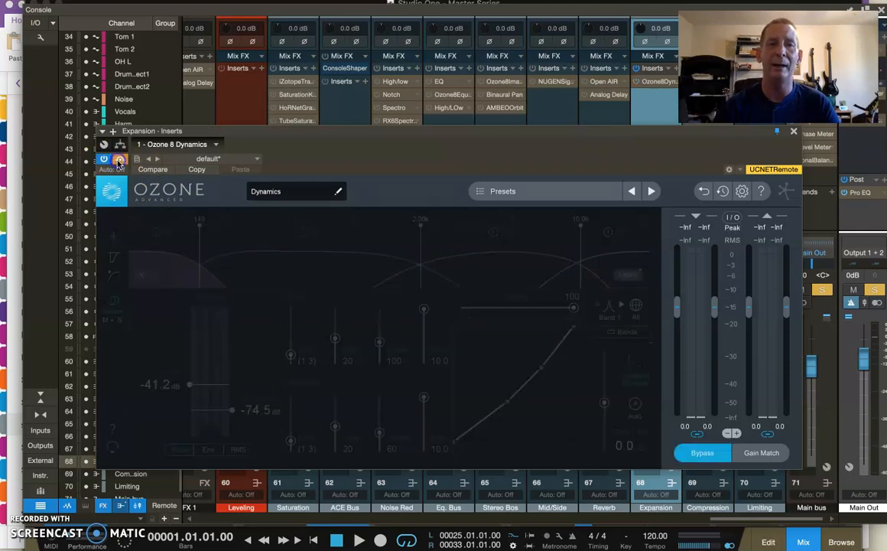
pyautogui.click(119, 161)
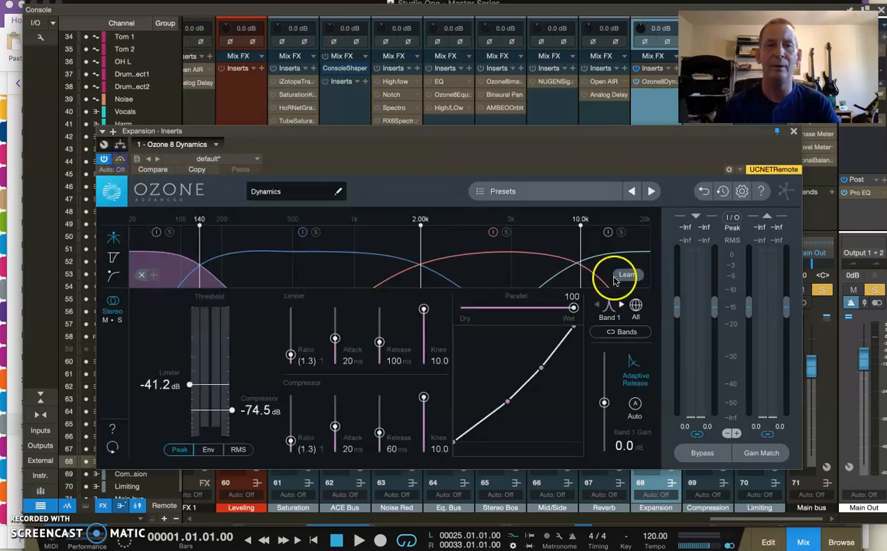
# Step: Set Band 1's limiter ratio to (1.2):1 on the curve and toggle the insert's bypass to compare
pyautogui.moveTo(579, 333); pyautogui.dragTo(578, 332)
pyautogui.click(120, 159)
pyautogui.click(120, 158)
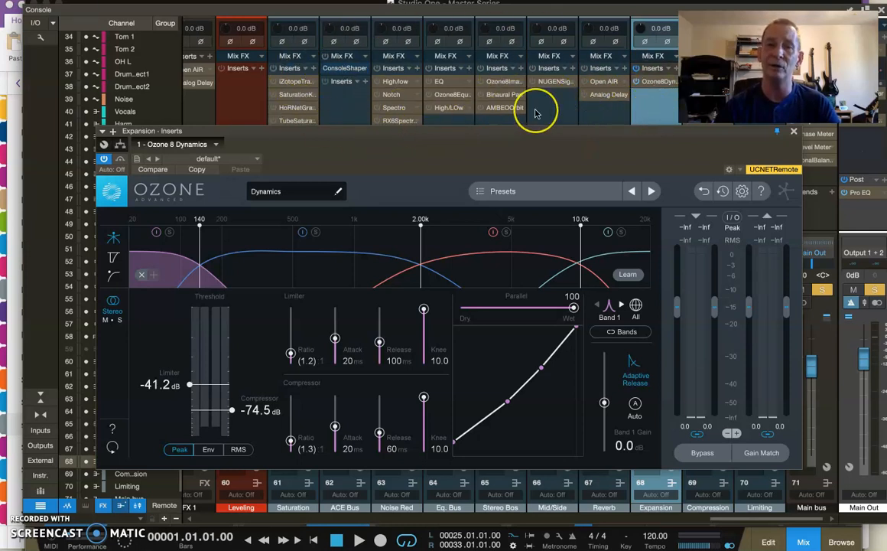
pyautogui.click(658, 117)
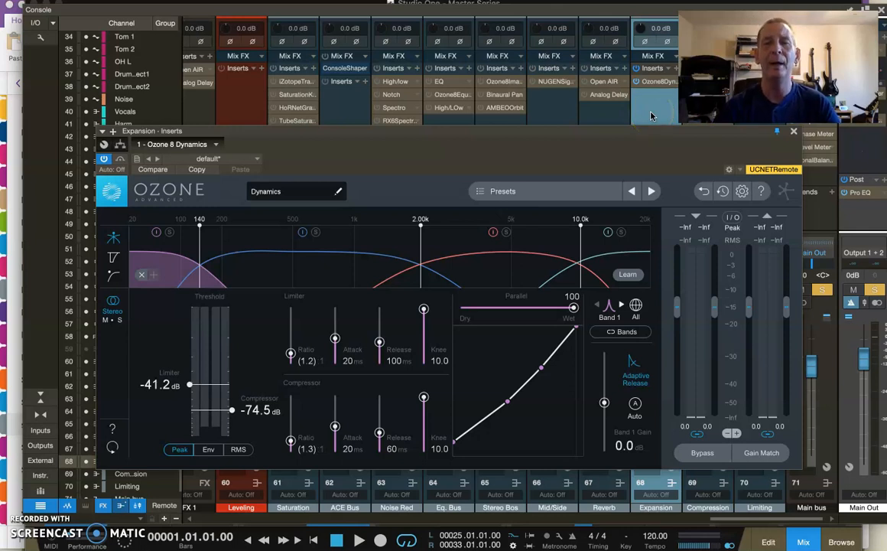
pyautogui.click(514, 135)
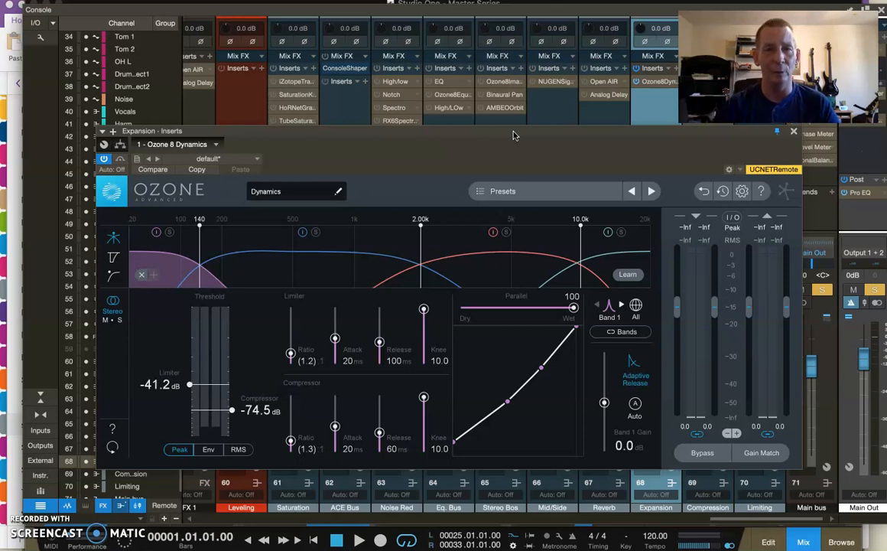
# Step: Raise Band 1's compressor ratio to (1.5):1 at the lower end of the dynamics curve
pyautogui.moveTo(465, 407); pyautogui.dragTo(456, 436)
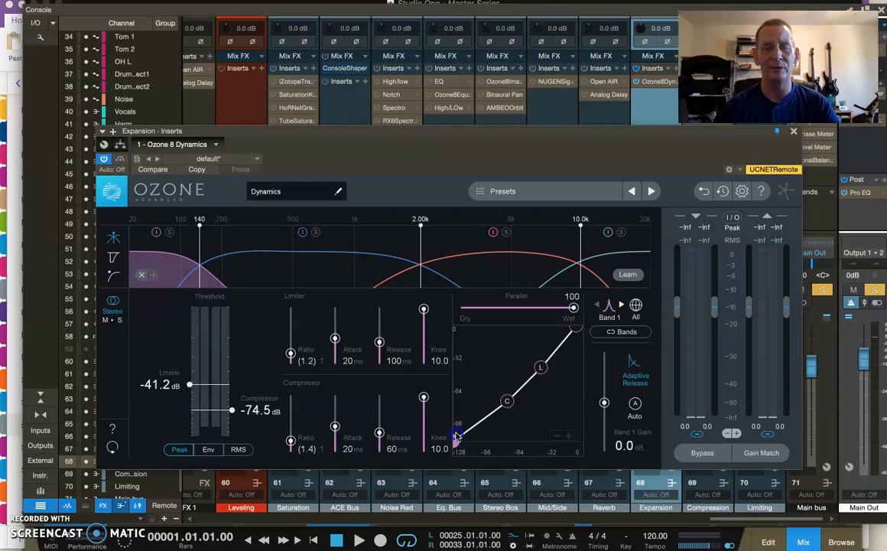
pyautogui.click(457, 437)
pyautogui.moveTo(457, 437); pyautogui.dragTo(456, 433)
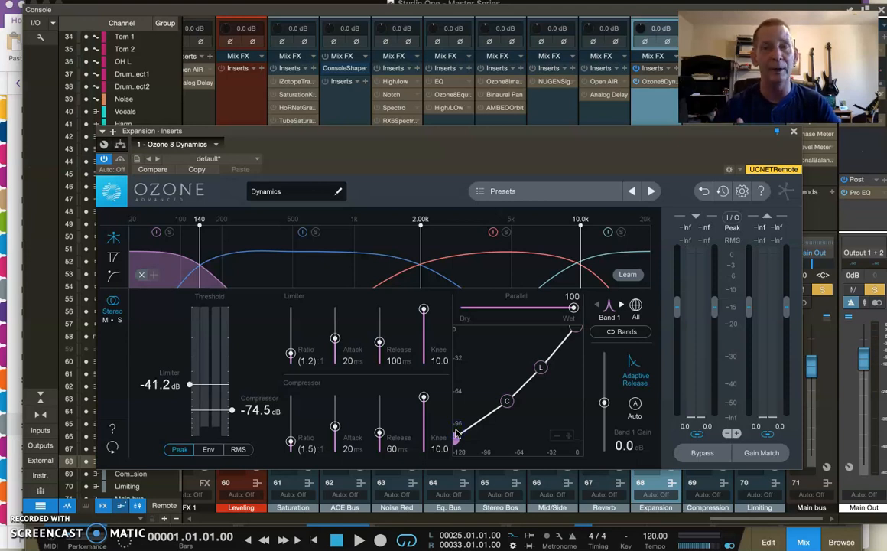
# Step: Ease Band 1's compressor ratio to (1.2):1, try a (1.3):1 limiter ratio on the curve, and return the limiter to (1.2):1
pyautogui.moveTo(457, 435); pyautogui.dragTo(457, 444)
pyautogui.moveTo(573, 329); pyautogui.dragTo(572, 331)
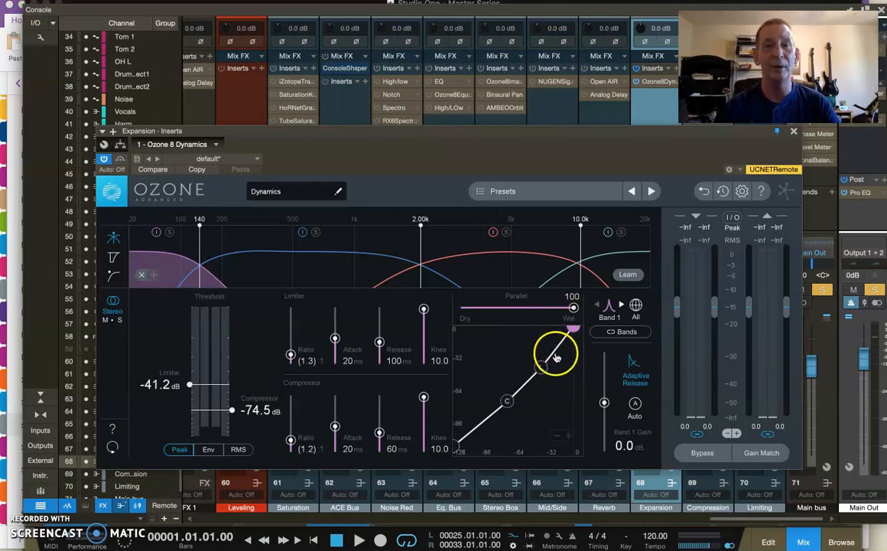
pyautogui.moveTo(557, 357); pyautogui.dragTo(575, 331)
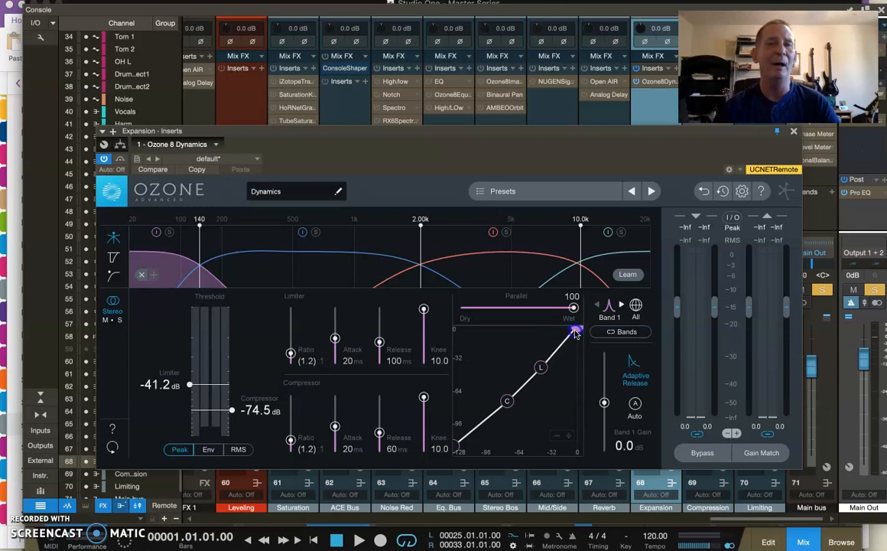
# Step: Set Band 1's compressor ratio to 1.0:1 and nudge the limiter threshold down to -41.8 dB on the curve
pyautogui.click(540, 367)
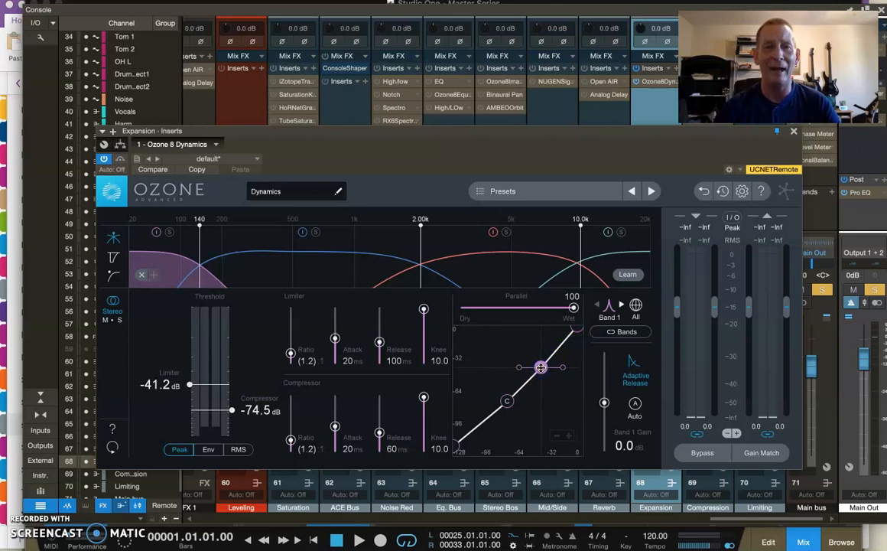
pyautogui.moveTo(541, 367)
pyautogui.mouseDown()
pyautogui.moveTo(576, 330)
pyautogui.moveTo(540, 366)
pyautogui.mouseUp()
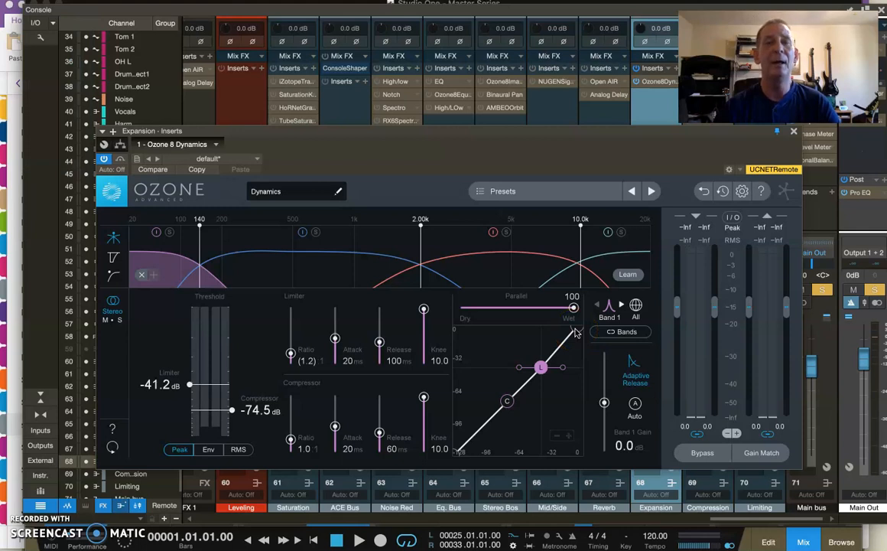
pyautogui.moveTo(541, 367)
pyautogui.mouseDown()
pyautogui.moveTo(551, 357)
pyautogui.moveTo(540, 367)
pyautogui.mouseUp()
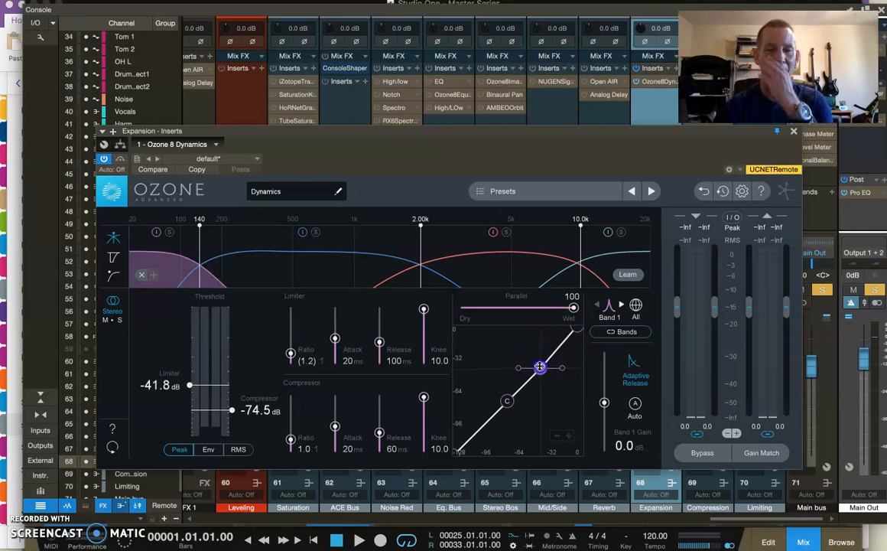
# Step: Lower Band 1's limiter threshold to -46.8 dB and set the limiter ratio to (1.4):1 at the curve's upper end
pyautogui.click(577, 329)
pyautogui.moveTo(577, 330); pyautogui.dragTo(573, 329)
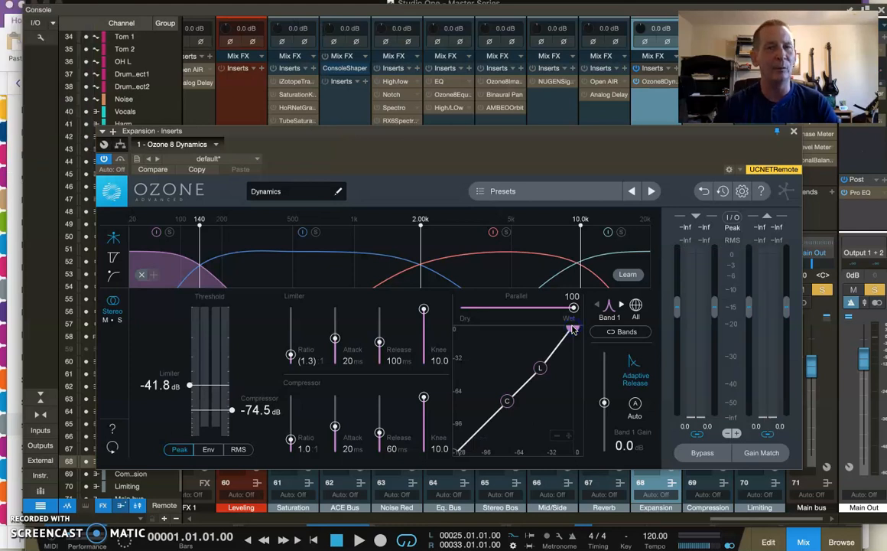
pyautogui.moveTo(540, 368); pyautogui.dragTo(536, 376)
pyautogui.moveTo(573, 330); pyautogui.dragTo(572, 329)
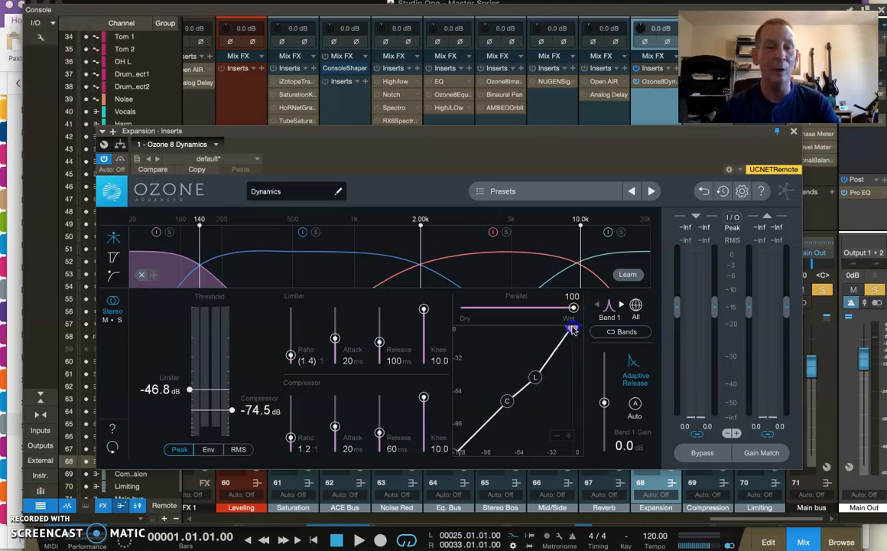
pyautogui.moveTo(534, 379); pyautogui.dragTo(534, 379)
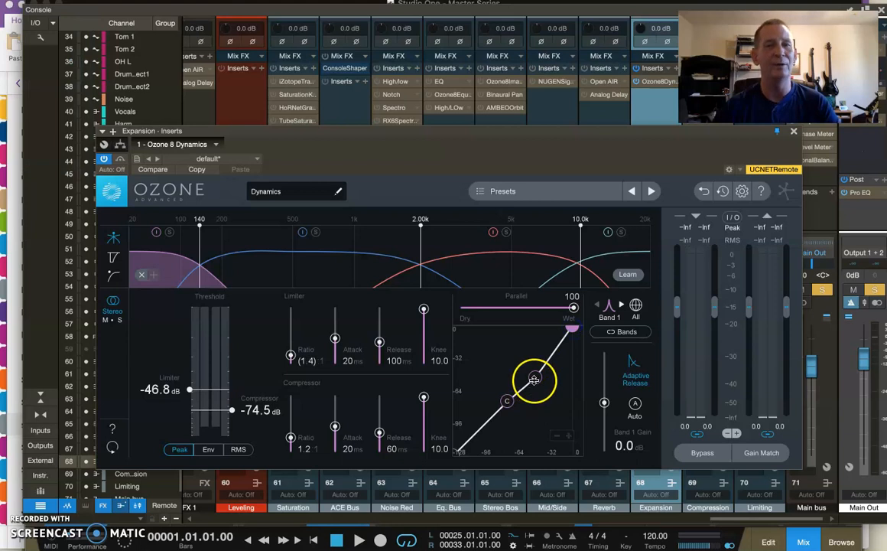
pyautogui.click(574, 329)
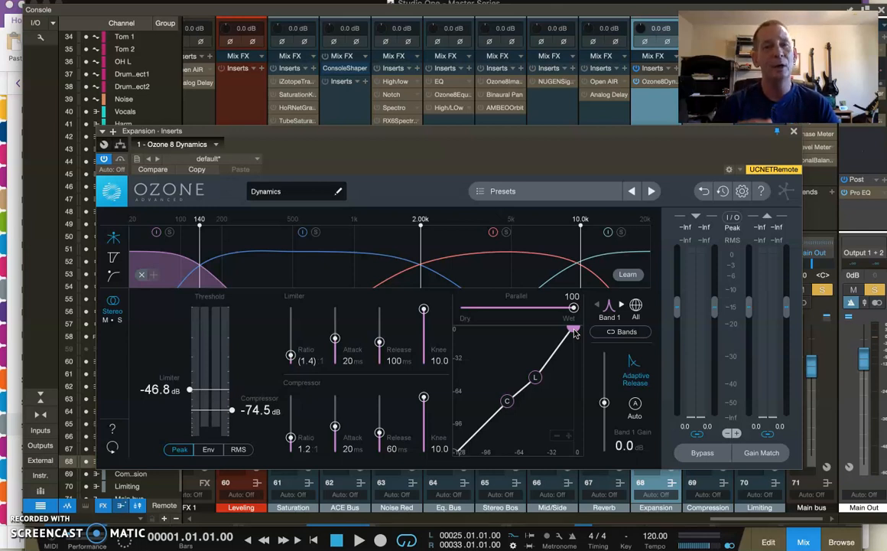
pyautogui.click(536, 377)
pyautogui.click(574, 331)
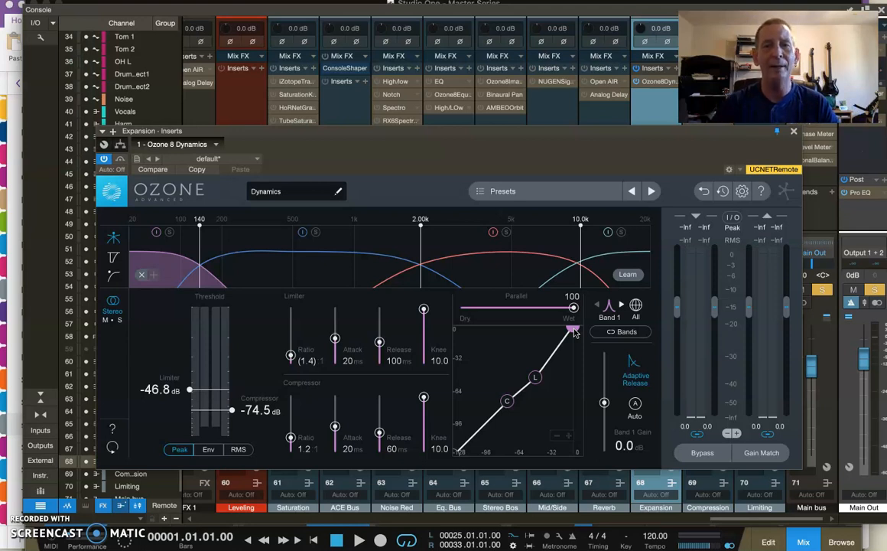
pyautogui.click(458, 456)
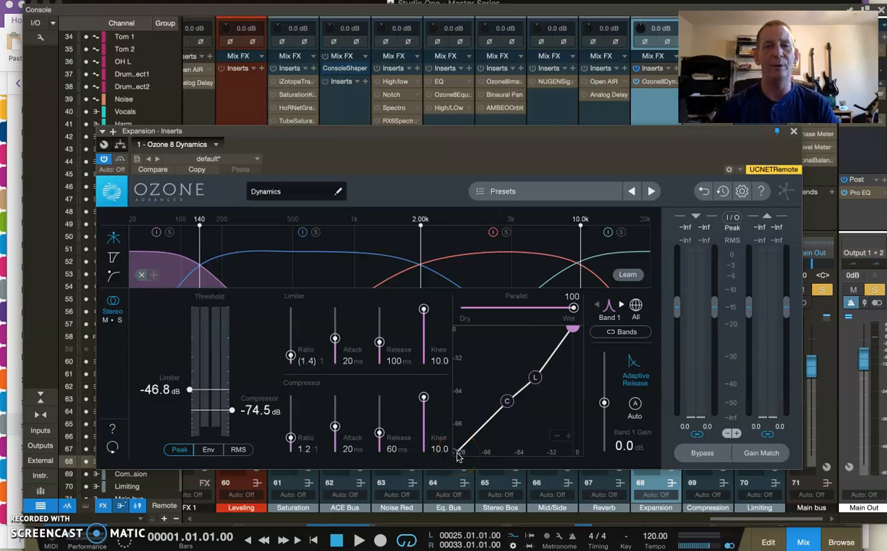
pyautogui.moveTo(559, 372); pyautogui.dragTo(567, 336)
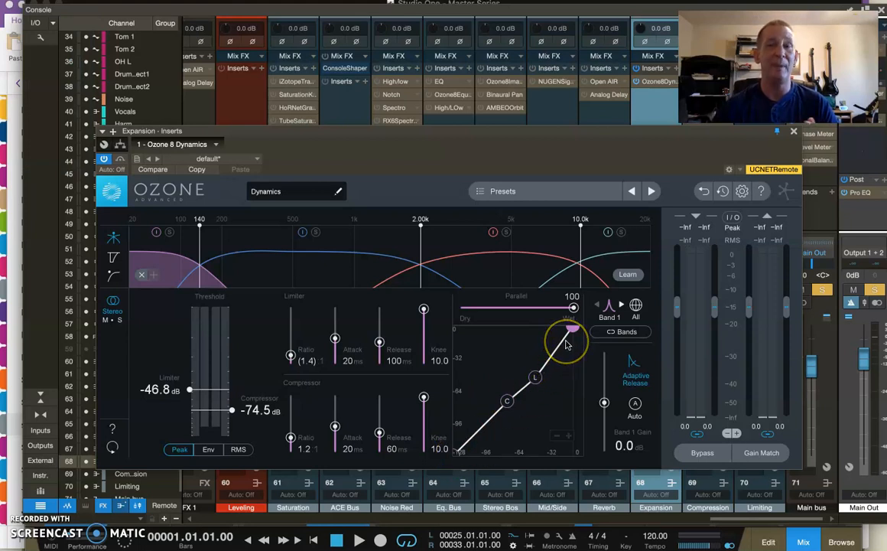